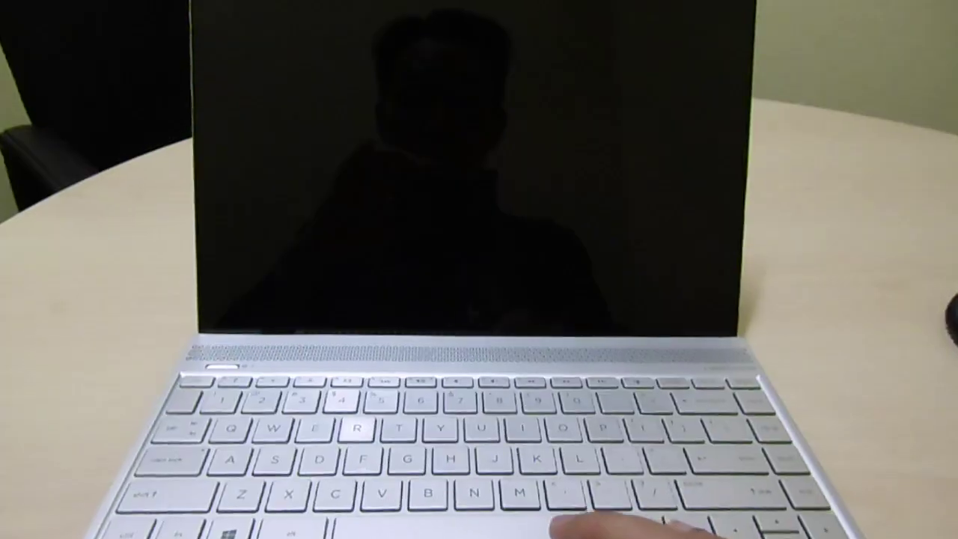
click(398, 180)
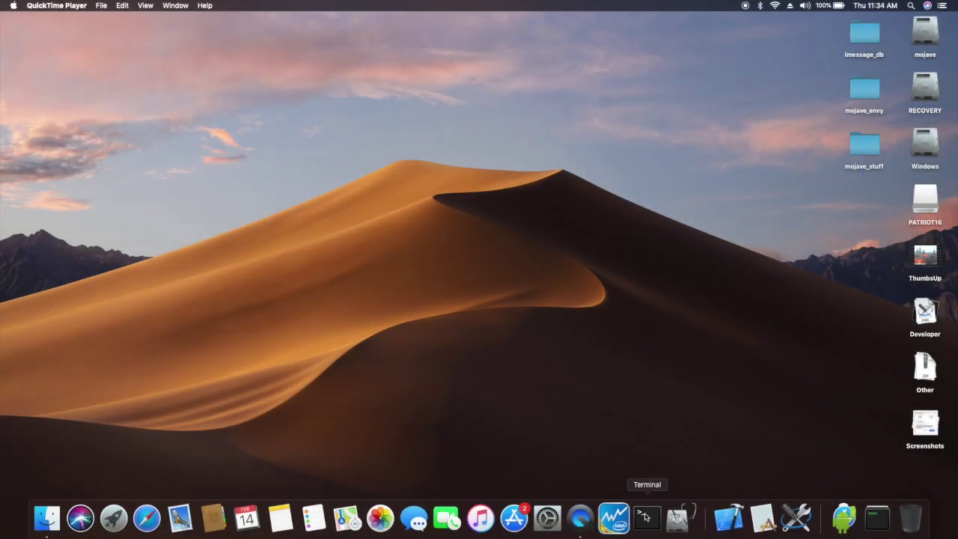
- Mount the EFI partition from Terminal with sudo diskutil mount /dev/disk0s1, entering the account password
click(645, 517)
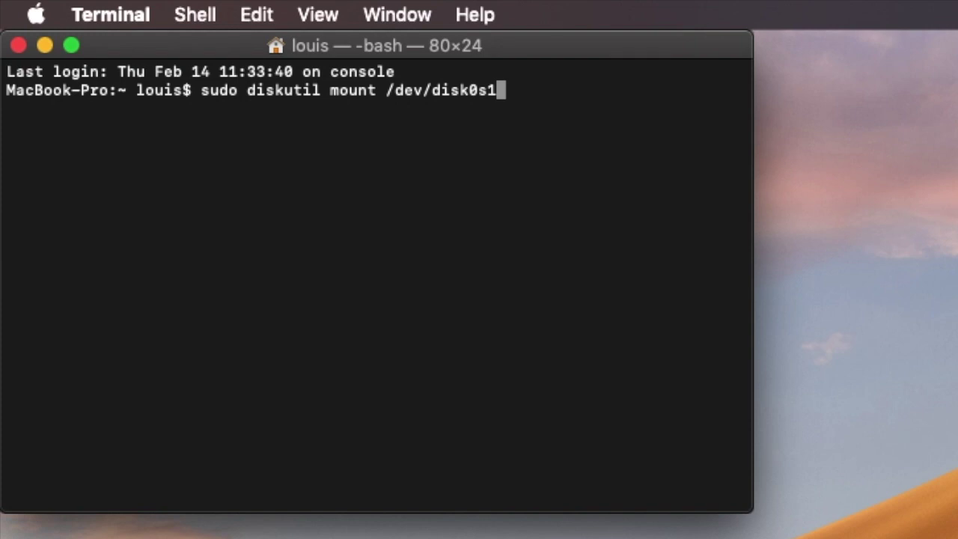
key(Return)
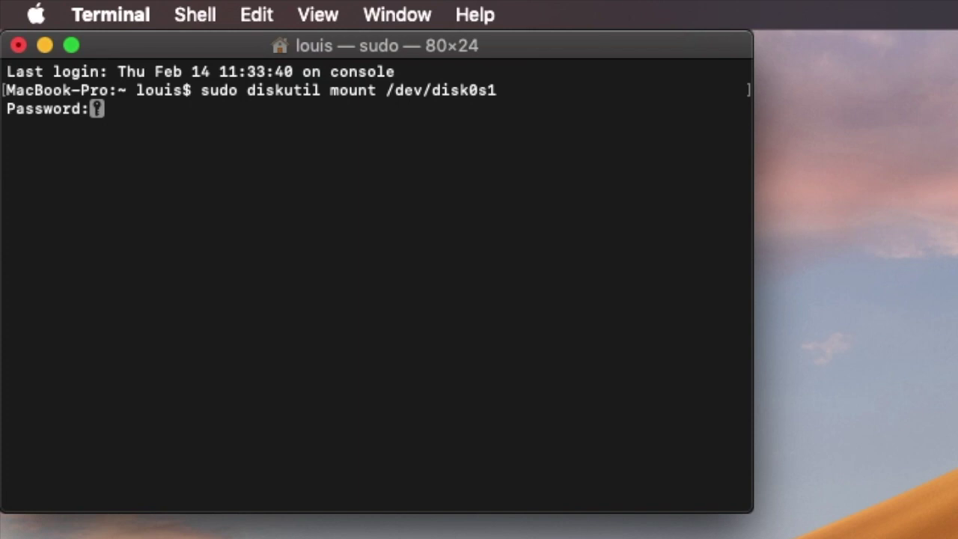
key(Return)
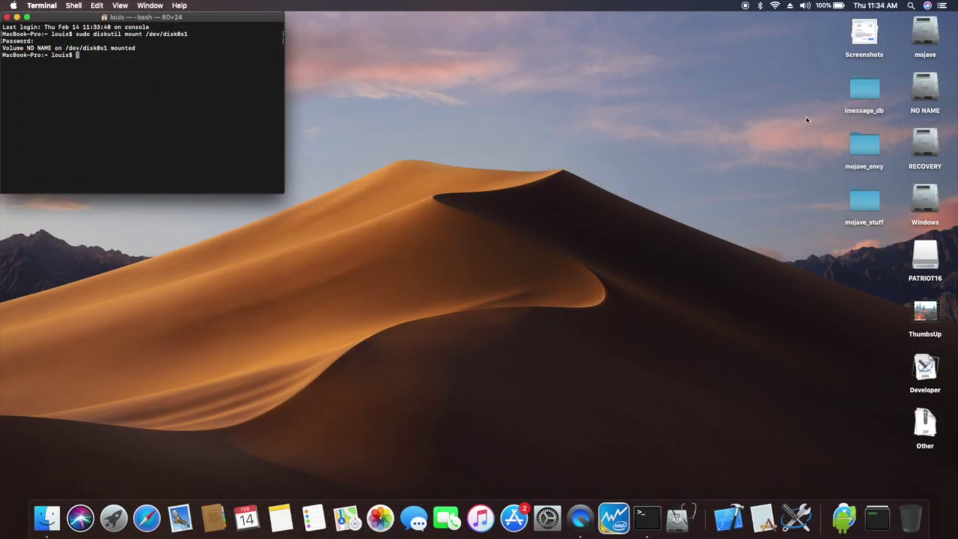
- Open the EFI folders of the NO NAME and CLOVER4558 volumes in separate windows arranged so both are accessible
double_click(925, 93)
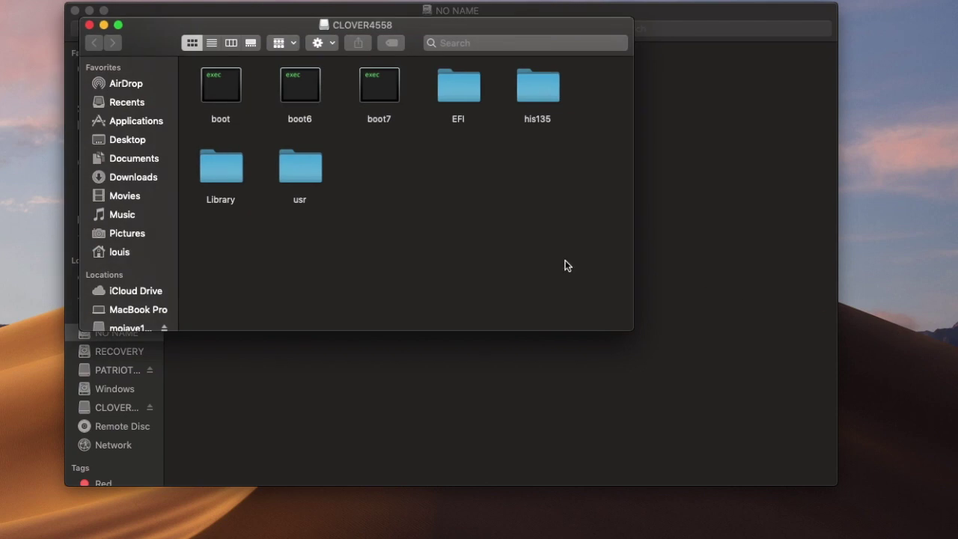
drag(159, 50, 356, 297)
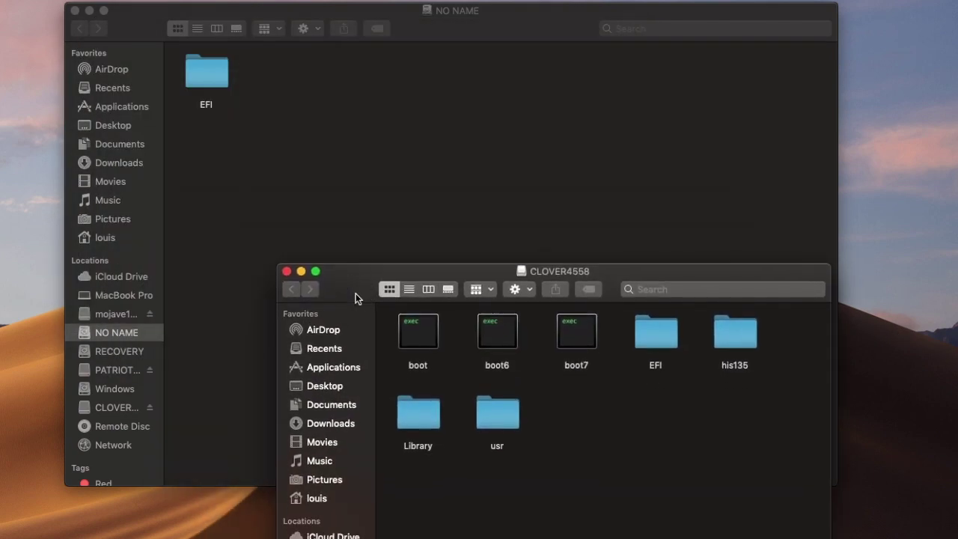
double_click(202, 82)
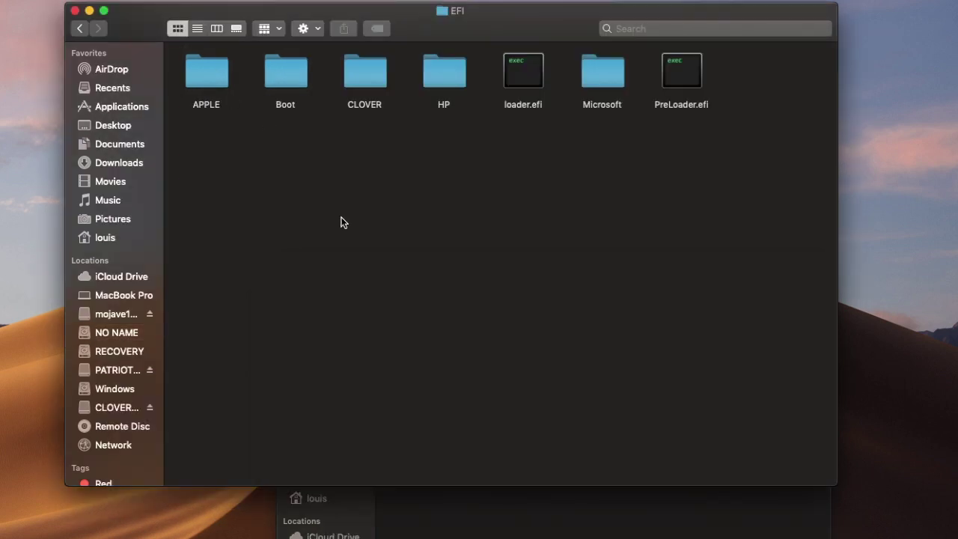
click(409, 520)
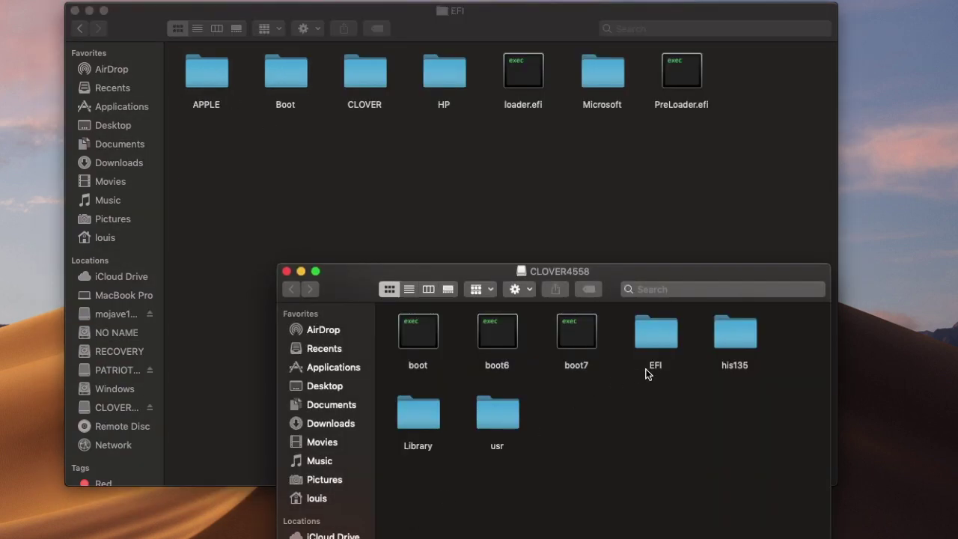
double_click(658, 343)
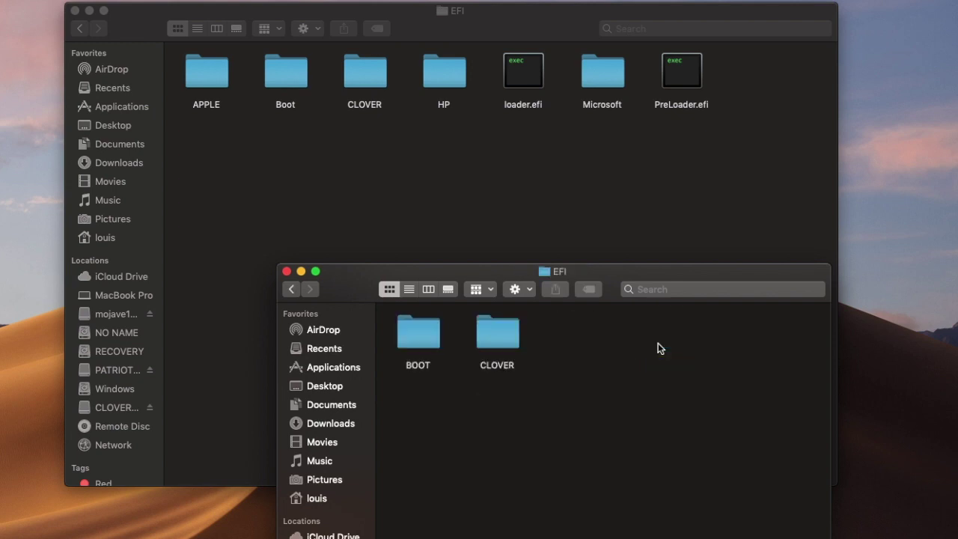
click(498, 346)
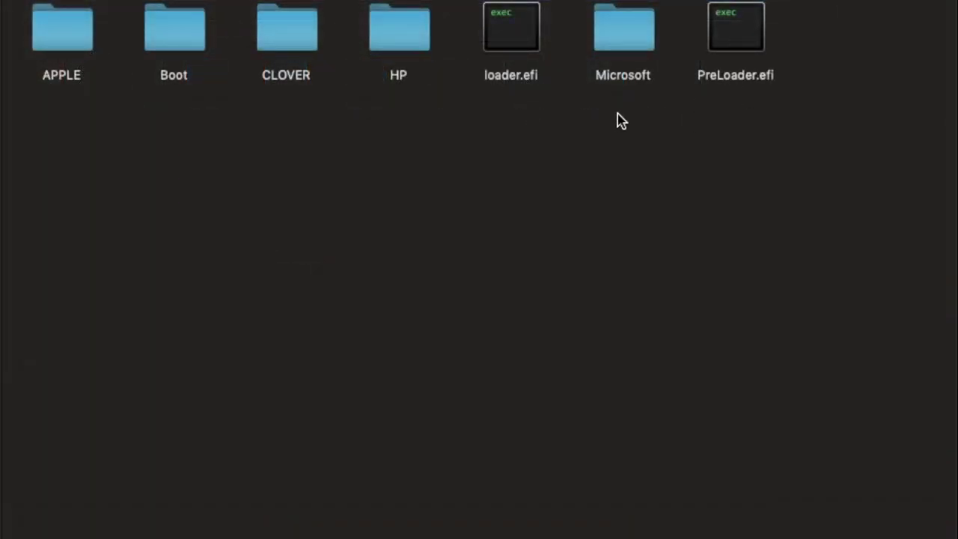
- Move loader.efi and PreLoader.efi from the EFI folder into the CLOVER folder, declining to replace the loader.efi already there
click(507, 87)
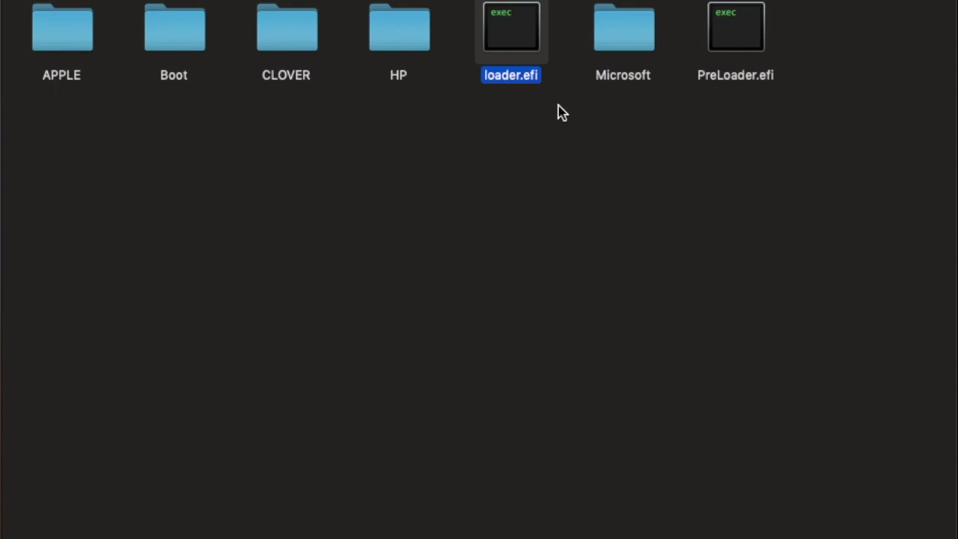
super+click(718, 91)
drag(719, 91, 293, 50)
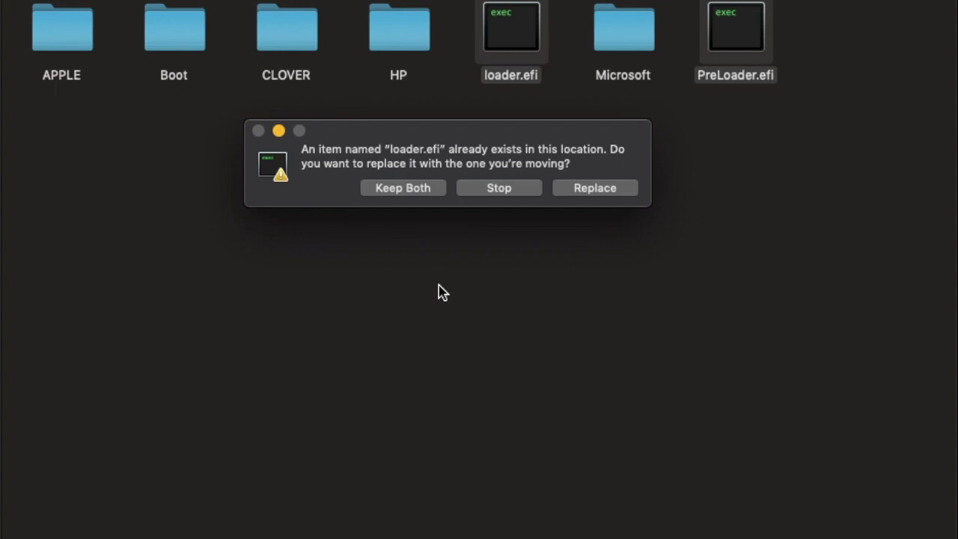
key(Escape)
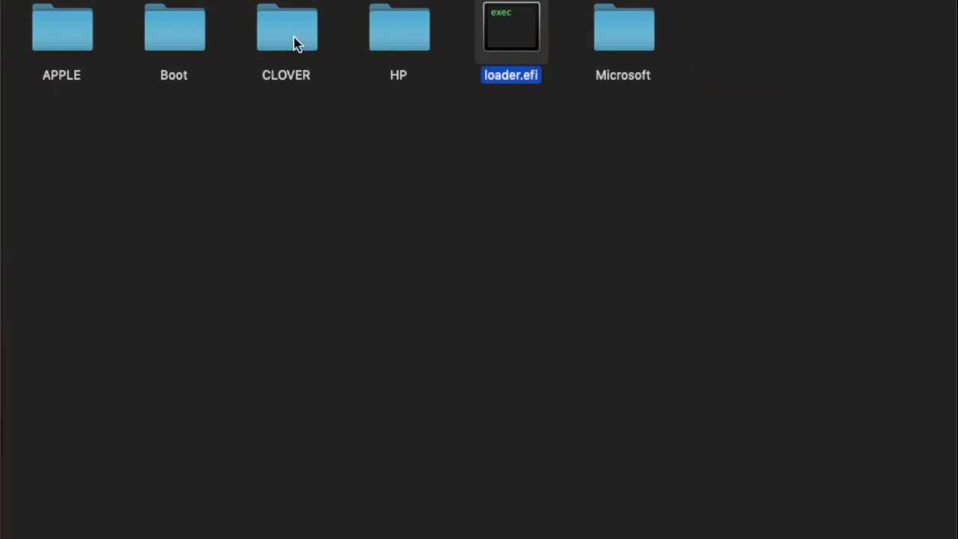
- Open the CLOVER folder and check it for CLOVERX64.efi, loader.efi and PreLoader.efi
click(295, 43)
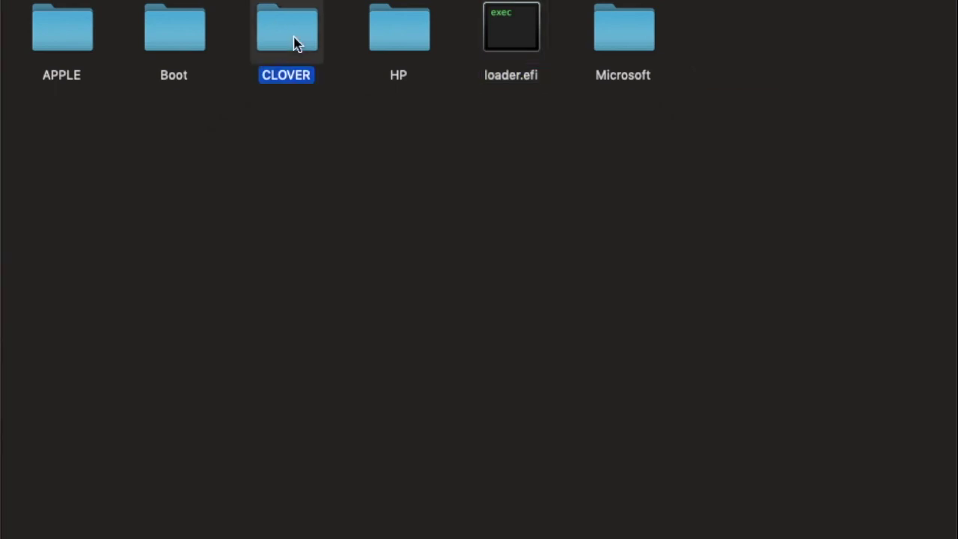
double_click(295, 43)
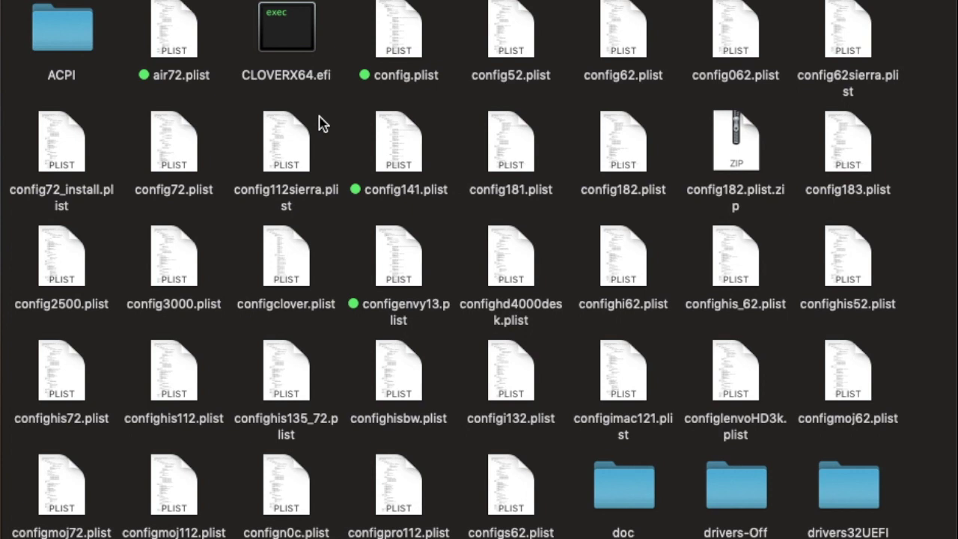
click(303, 83)
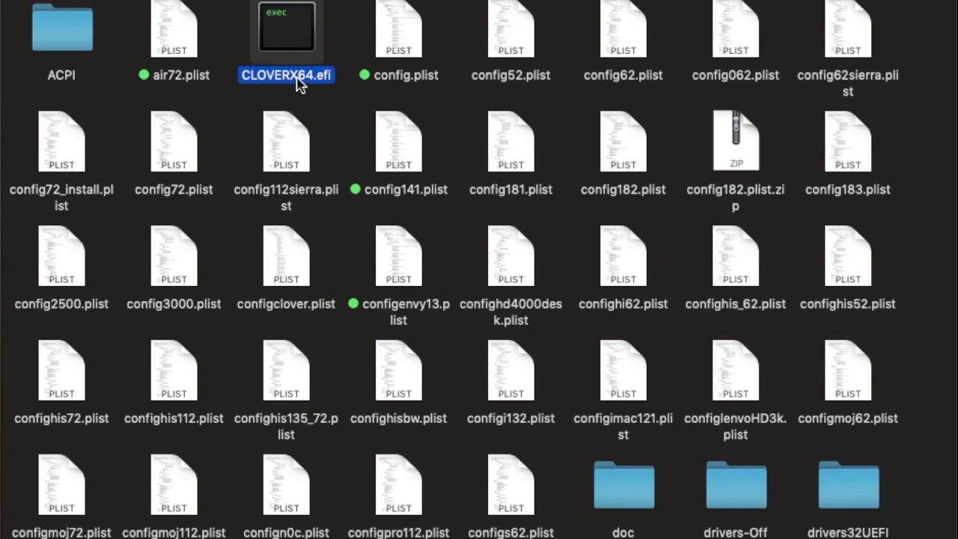
scroll(519, 349, down, 5)
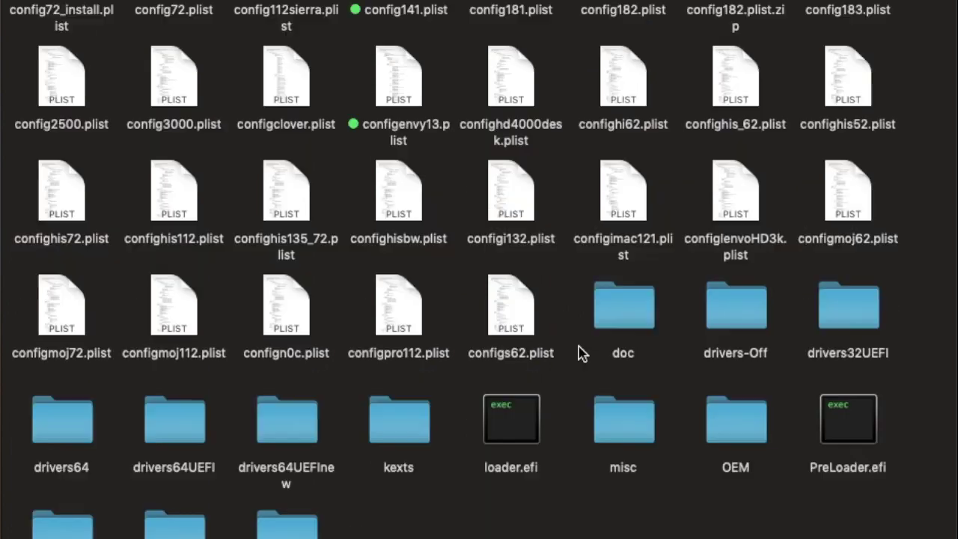
click(511, 471)
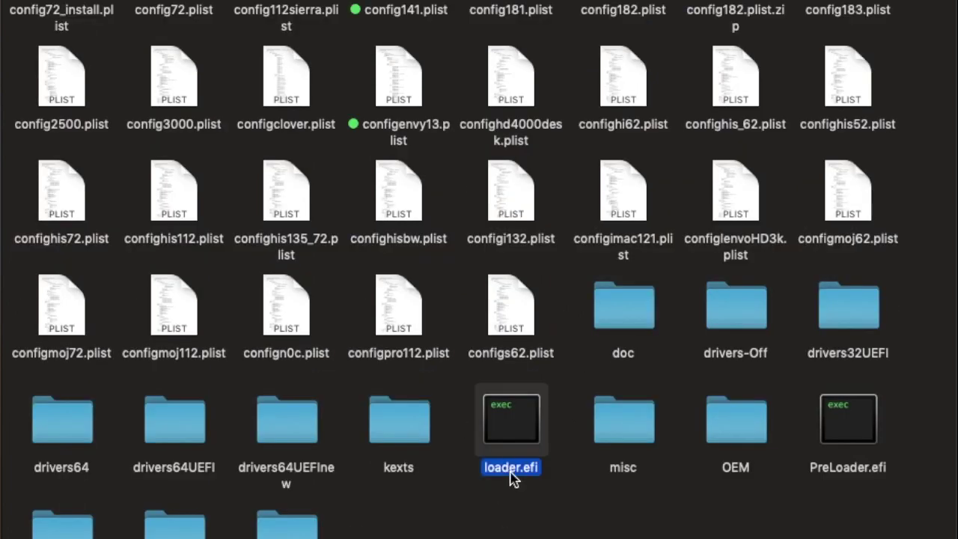
scroll(512, 479, up, 5)
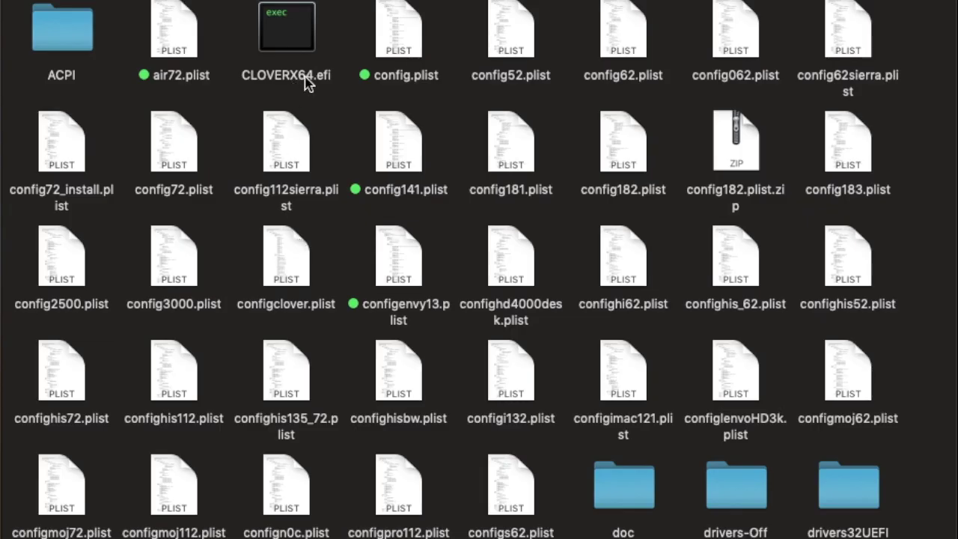
scroll(307, 82, down, 5)
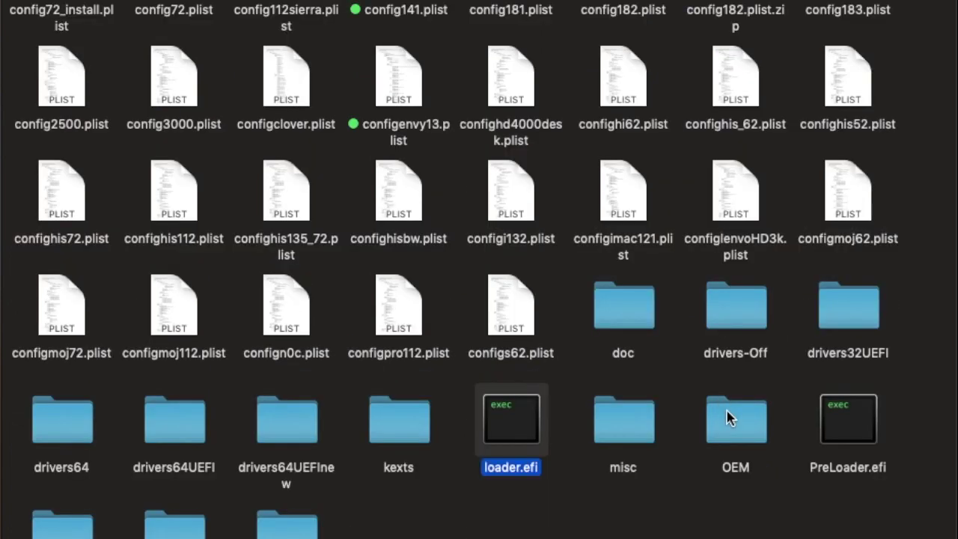
click(862, 471)
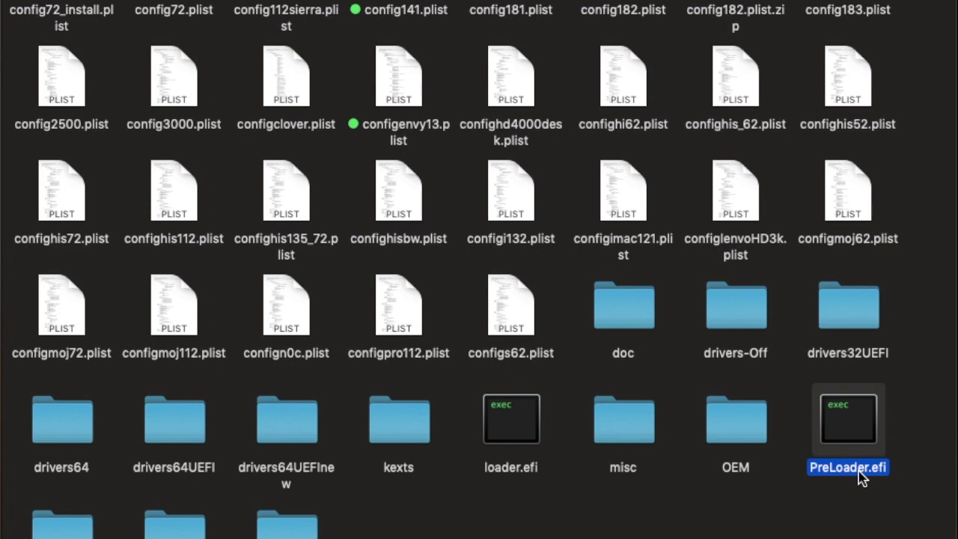
scroll(862, 479, up, 5)
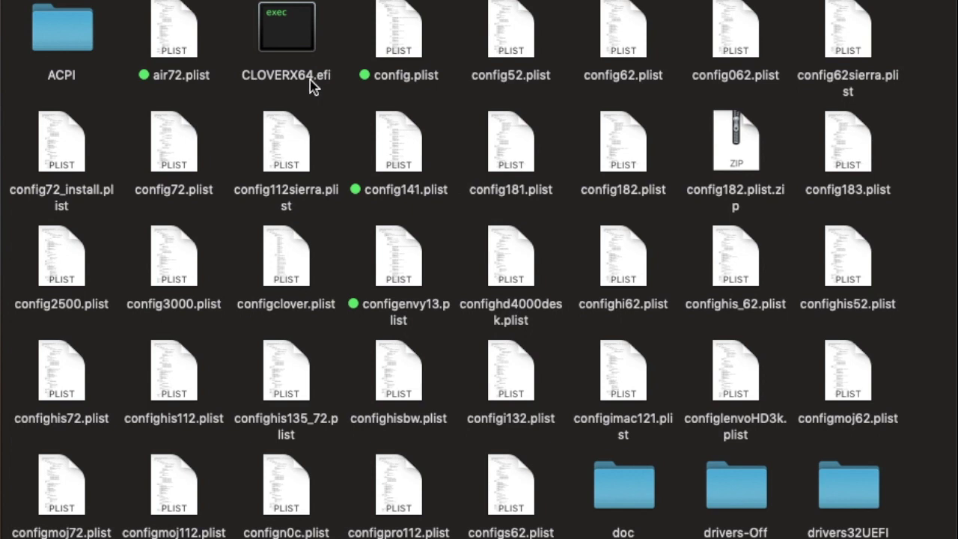
- Inspect the Boot folder on the NO NAME partition and the matching BOOT folder inside CLOVER4558's EFI folder
key(super+Up)
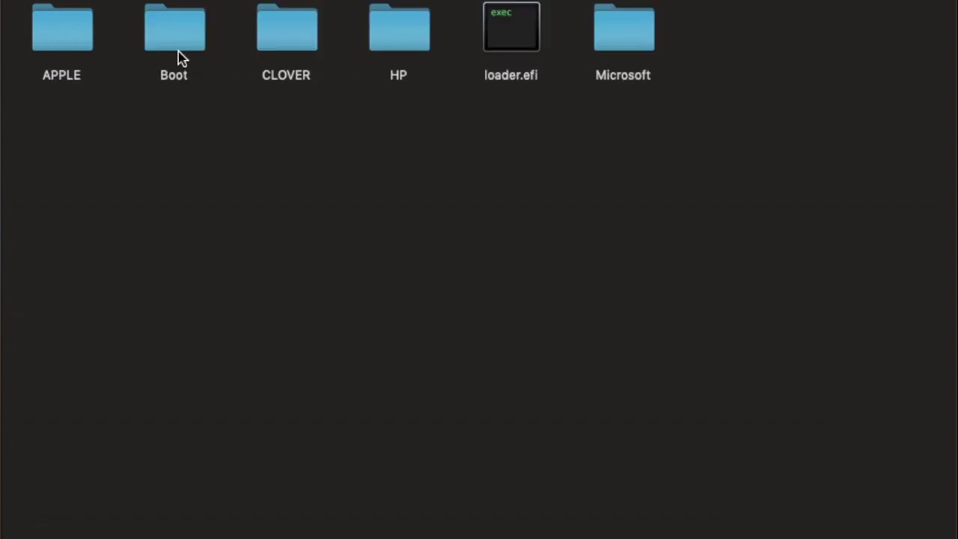
double_click(180, 38)
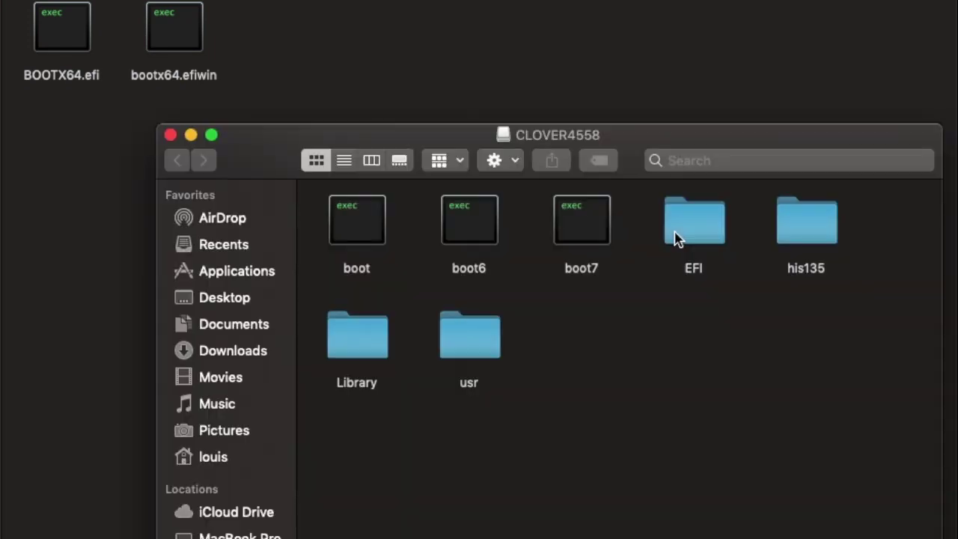
double_click(673, 237)
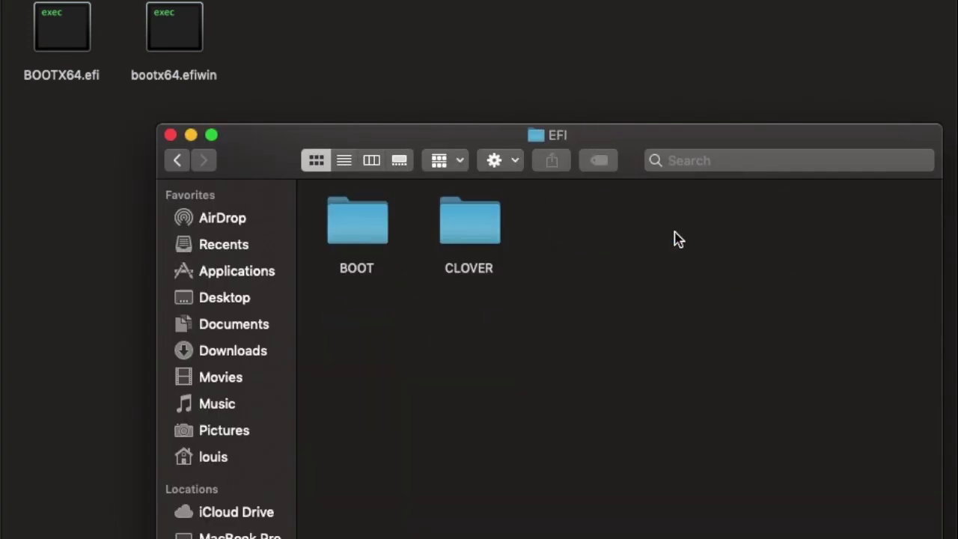
double_click(362, 240)
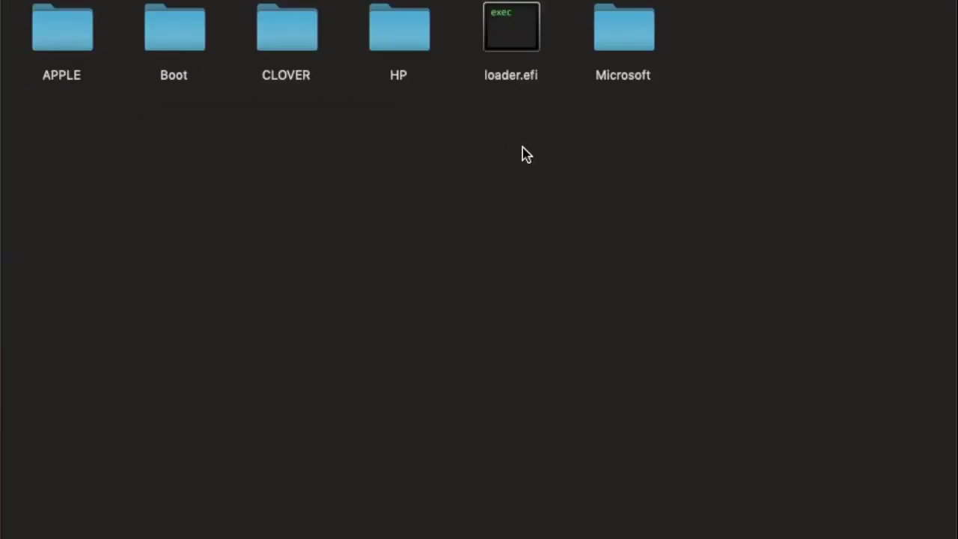
- Check the Windows boot manager files in the Microsoft folder's Boot subfolder and return to the EFI folder
double_click(628, 57)
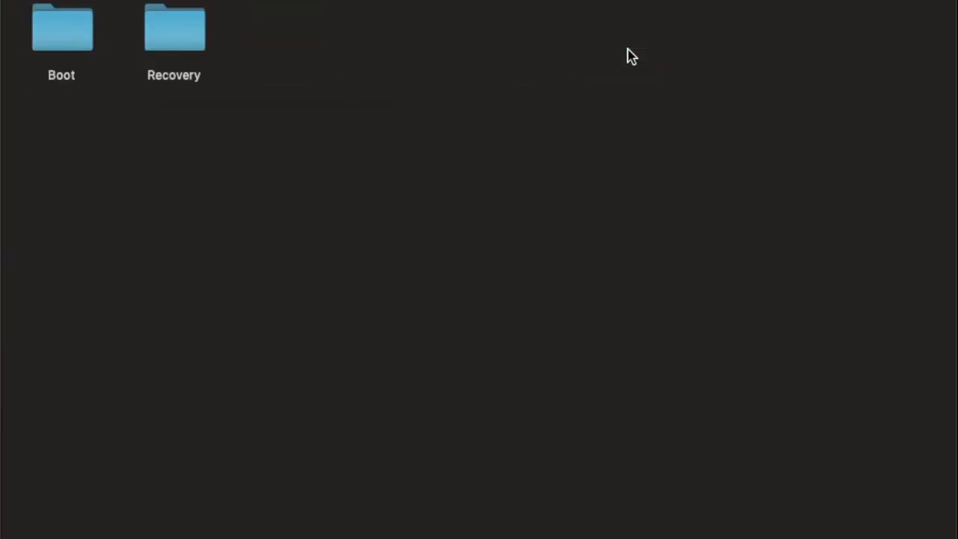
double_click(85, 43)
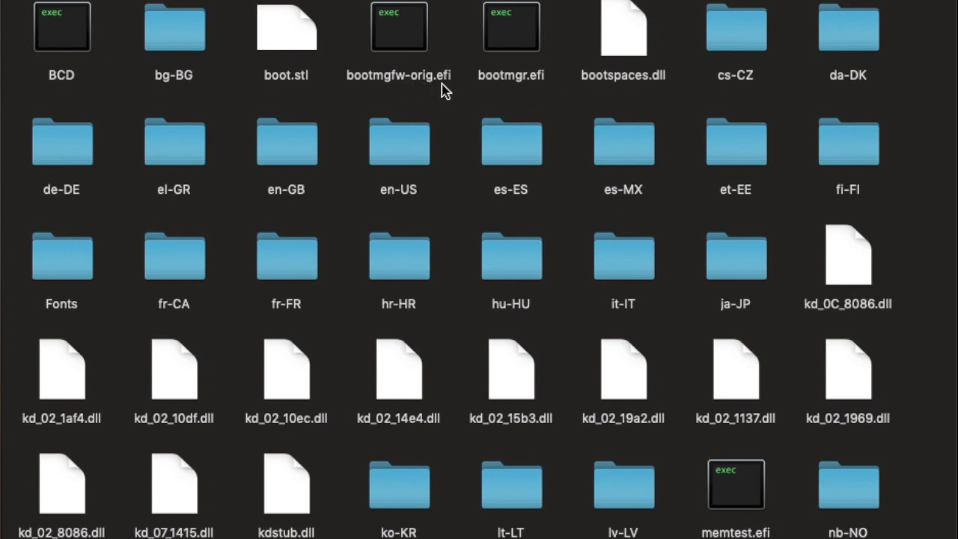
key(super+Up)
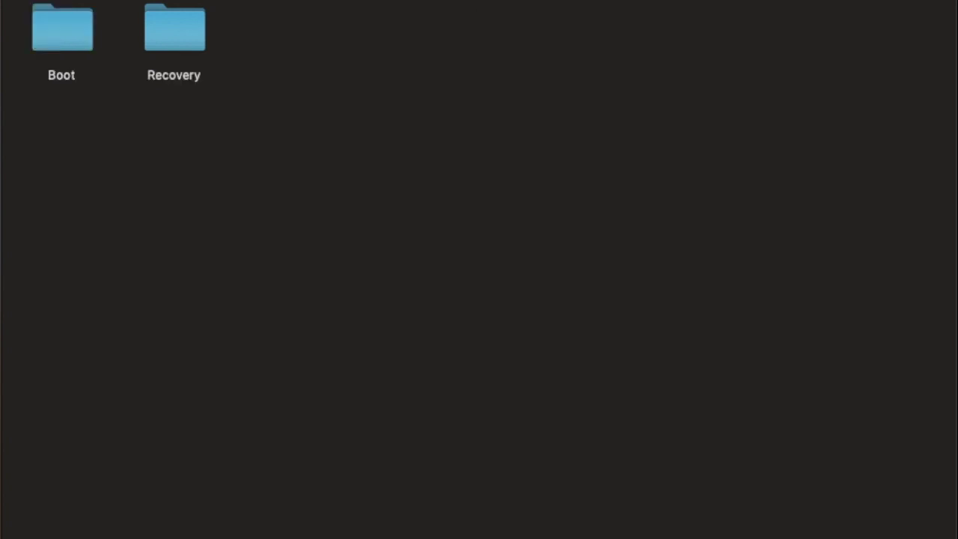
key(super+Up)
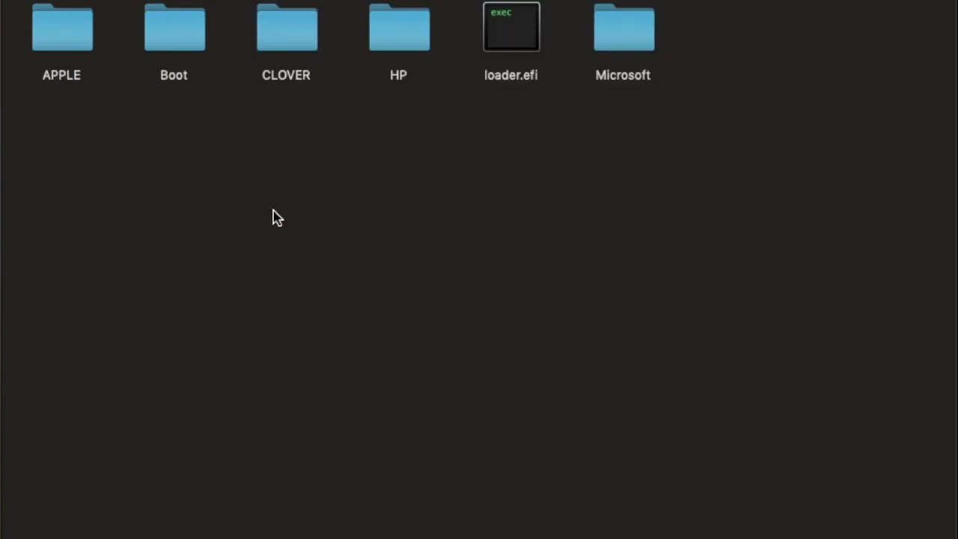
- Locate BOOTX64.efi in the EFI Boot folder, and CLOVERX64.efi and loader.efi in the CLOVER folder
double_click(202, 34)
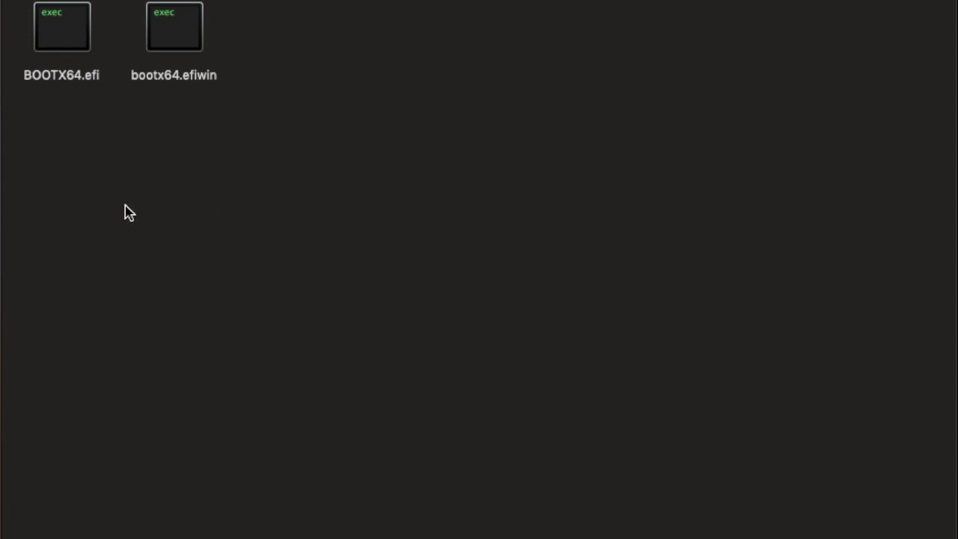
click(60, 79)
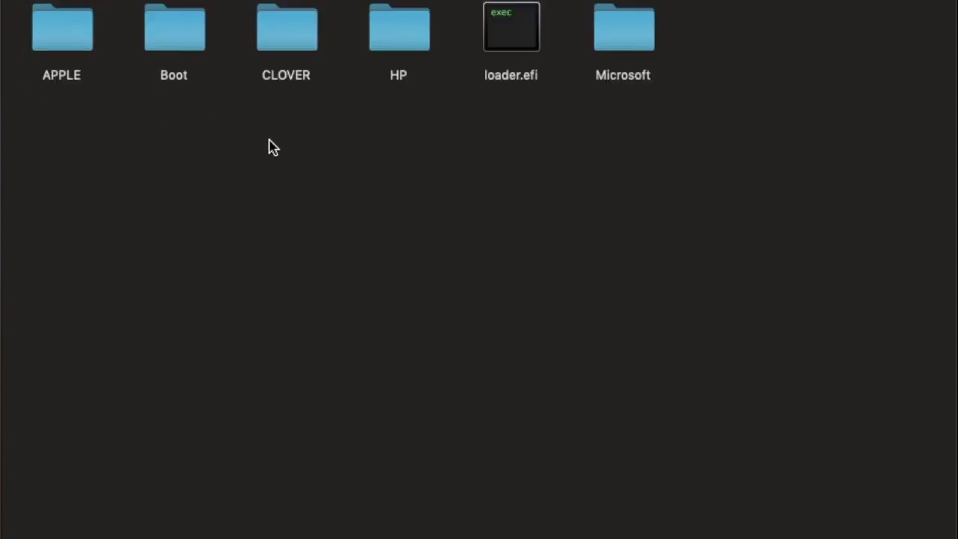
double_click(293, 30)
click(309, 79)
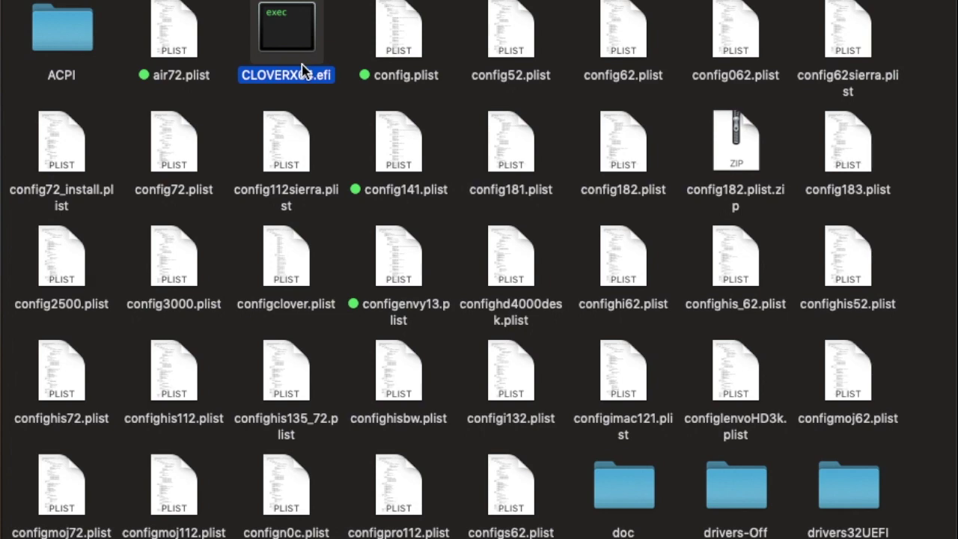
scroll(471, 363, down, 5)
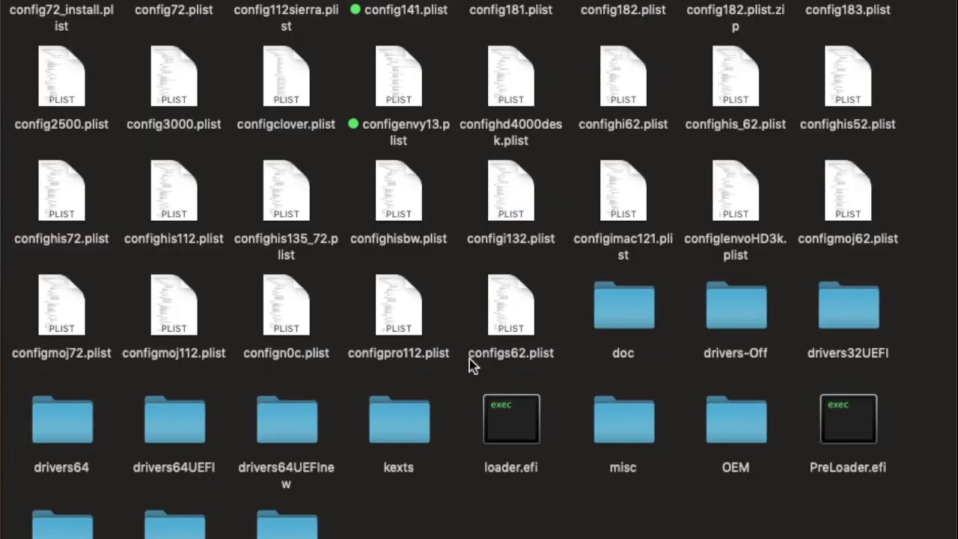
click(526, 479)
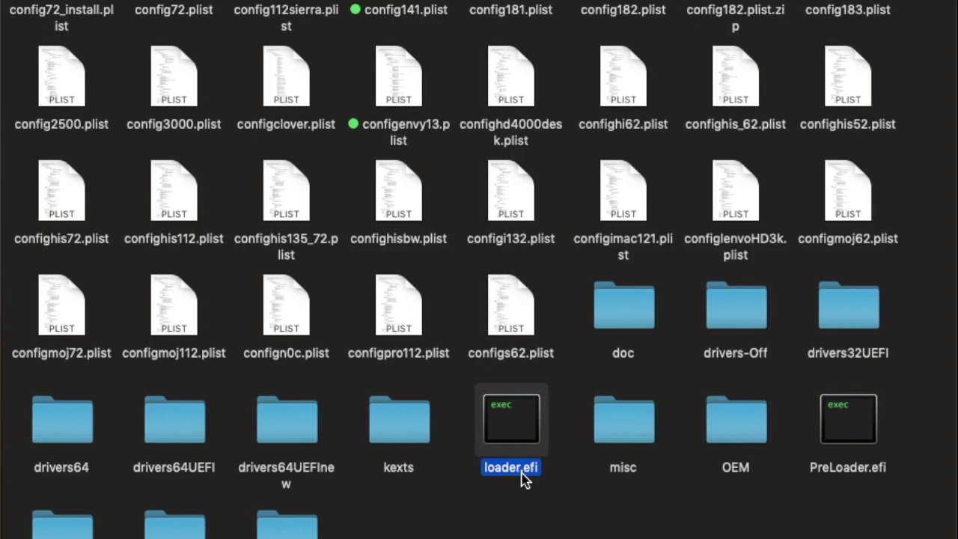
- Look through the CLOVER folder from CLOVERX64.efi down to loader.efi and clear the file selection
scroll(525, 479, up, 5)
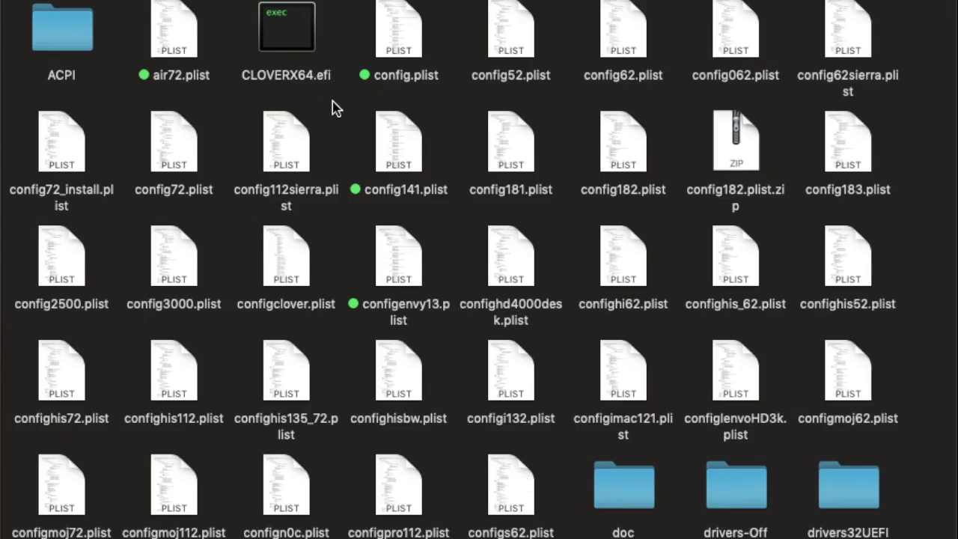
scroll(335, 105, down, 5)
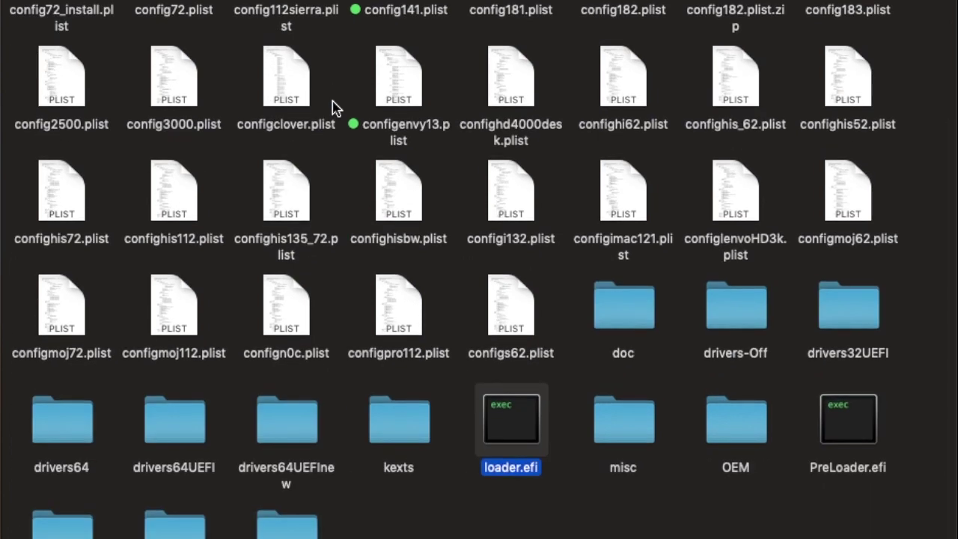
click(431, 534)
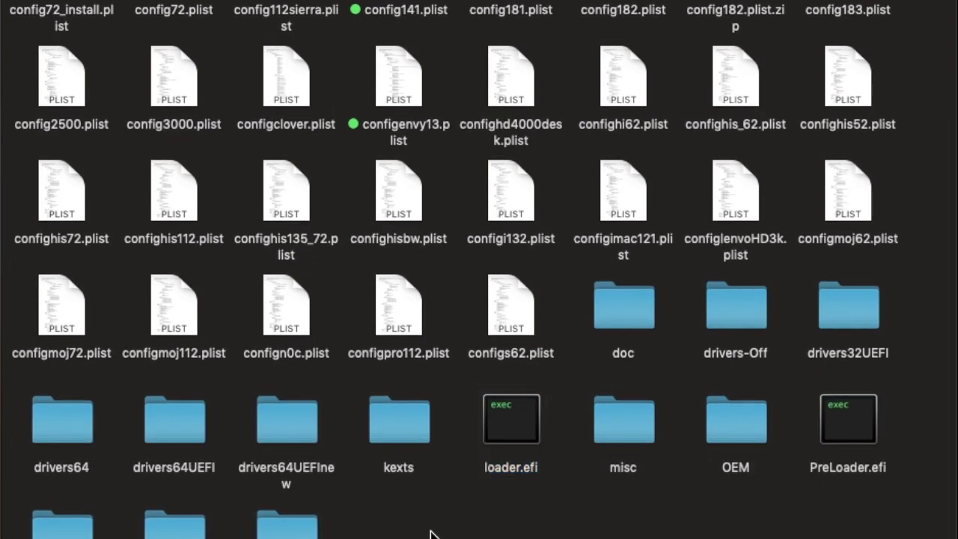
- Return to the EFI folder and locate BOOTX64.efi in its Boot folder
key(super+Up)
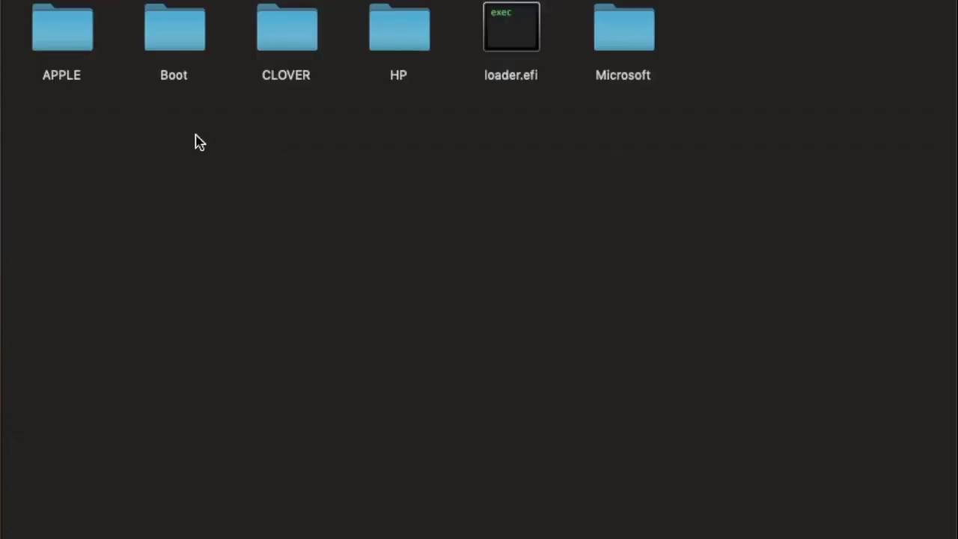
double_click(184, 37)
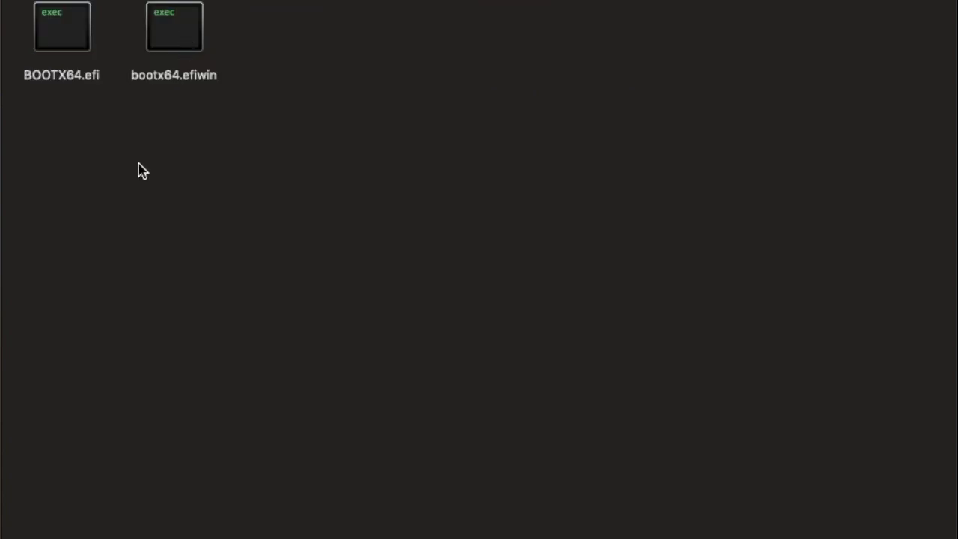
click(64, 82)
- Go back to the EFI folder and open the Boot subfolder inside the Microsoft folder
key(super+Up)
double_click(632, 36)
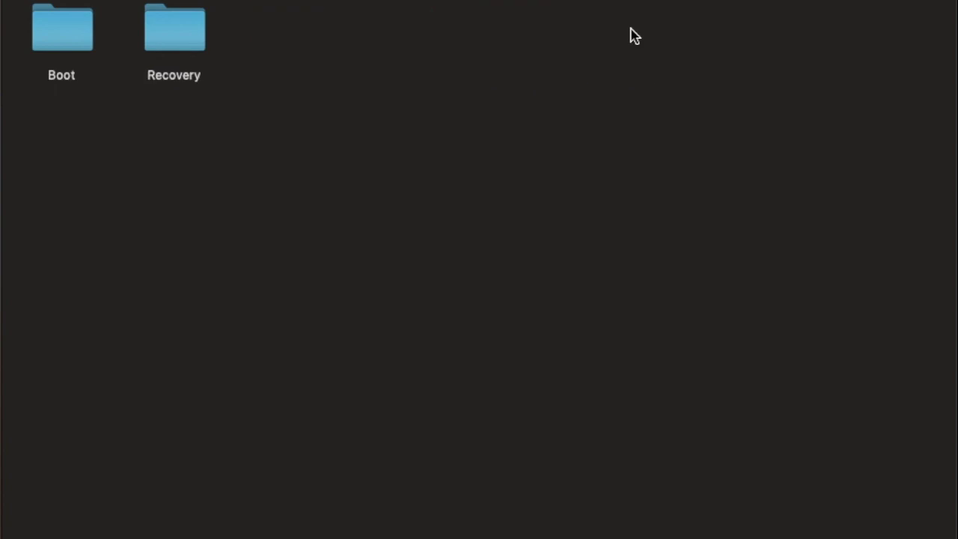
double_click(53, 30)
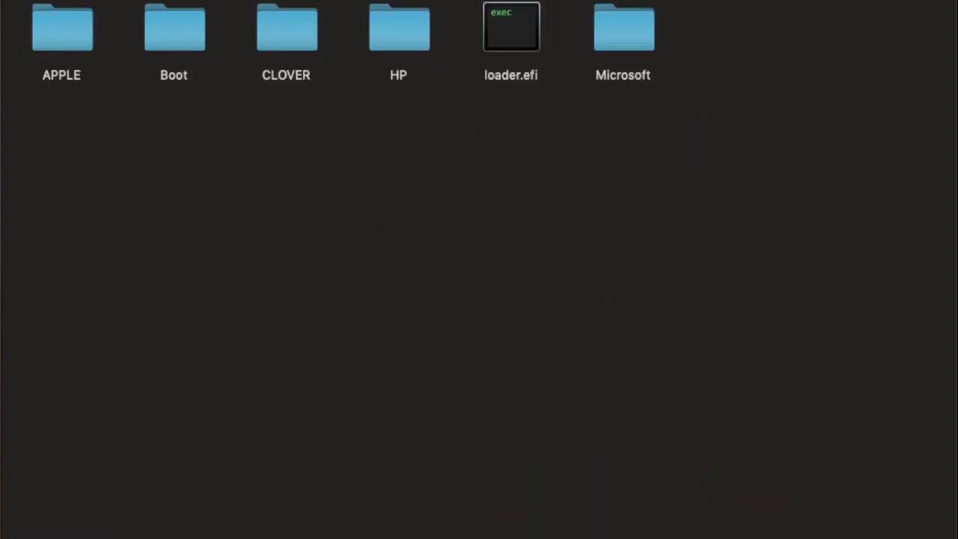
- Open the CLOVER folder in the EFI folder and point out CLOVERX64.efi
click(291, 26)
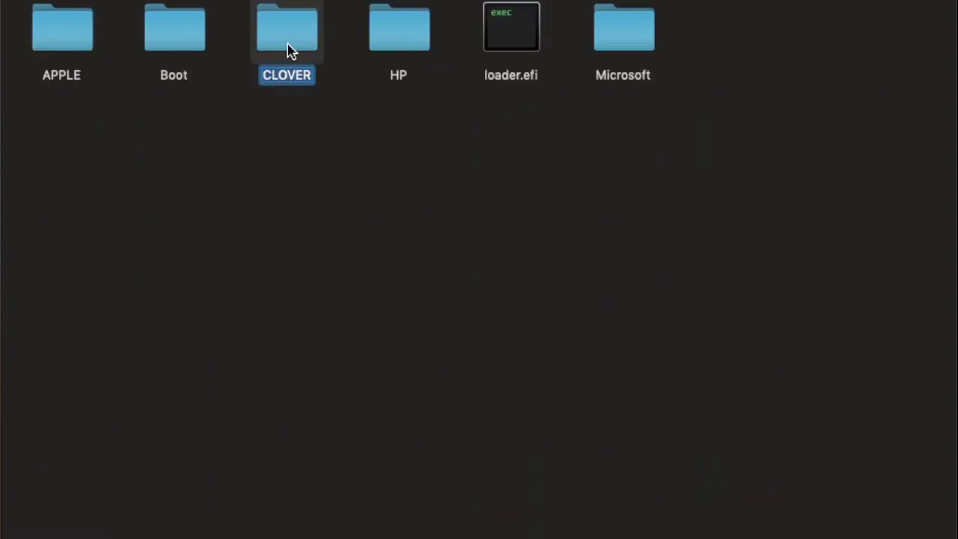
double_click(289, 47)
click(297, 80)
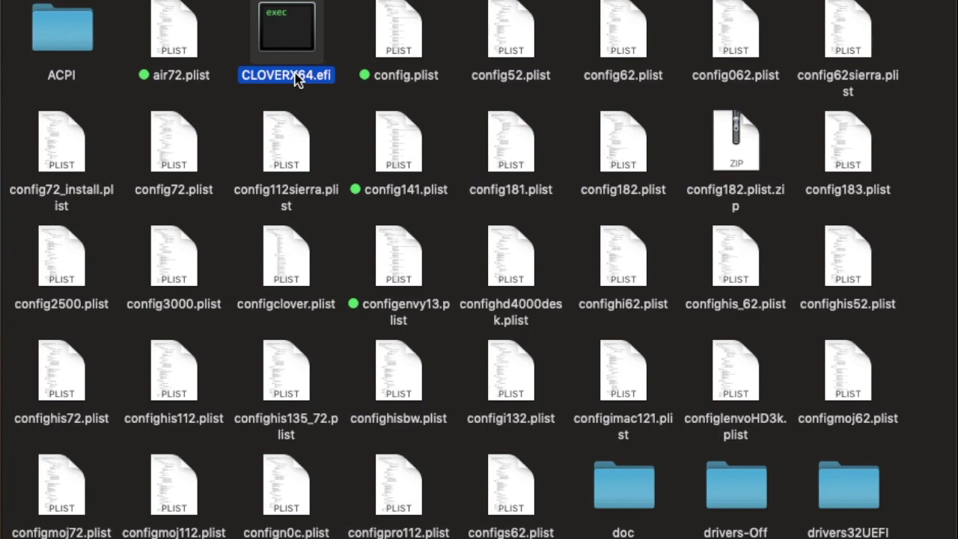
click(408, 339)
- Find loader.efi and PreLoader.efi among the CLOVER folder's files and return to the start of the file list
scroll(407, 340, down, 5)
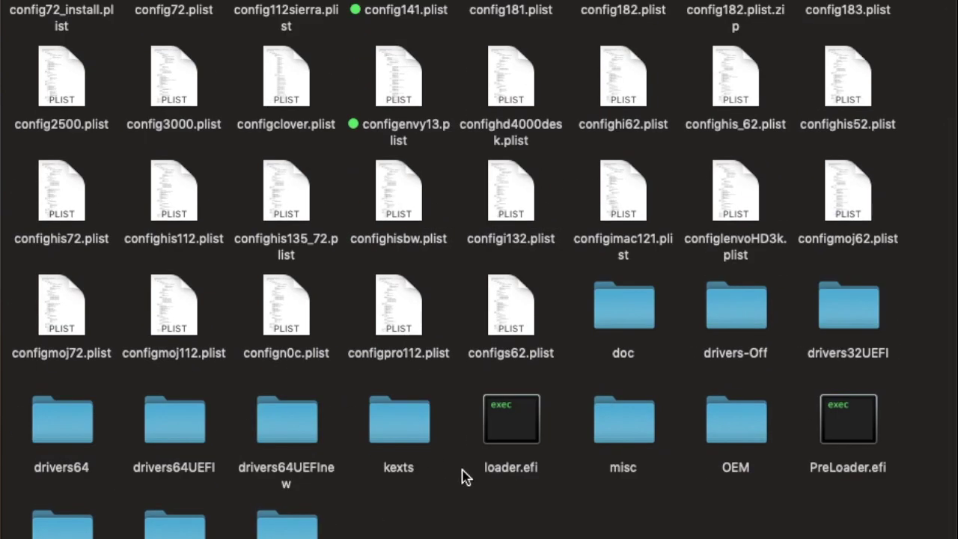
click(514, 477)
double_click(514, 479)
click(515, 223)
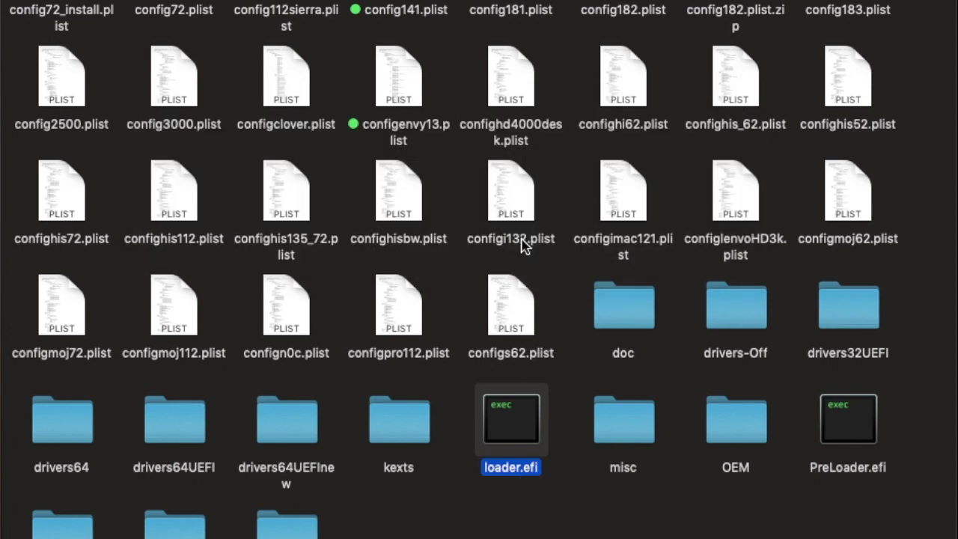
click(862, 428)
scroll(863, 423, up, 5)
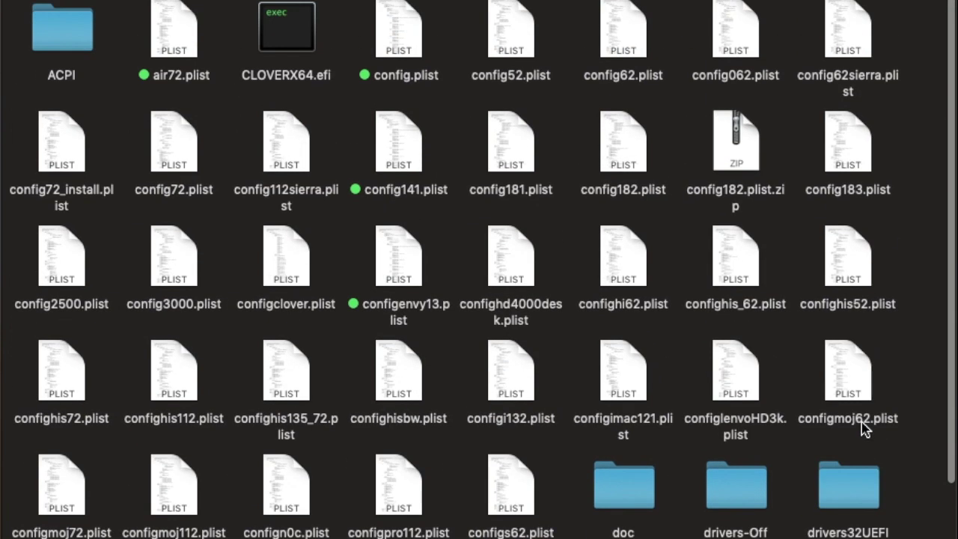